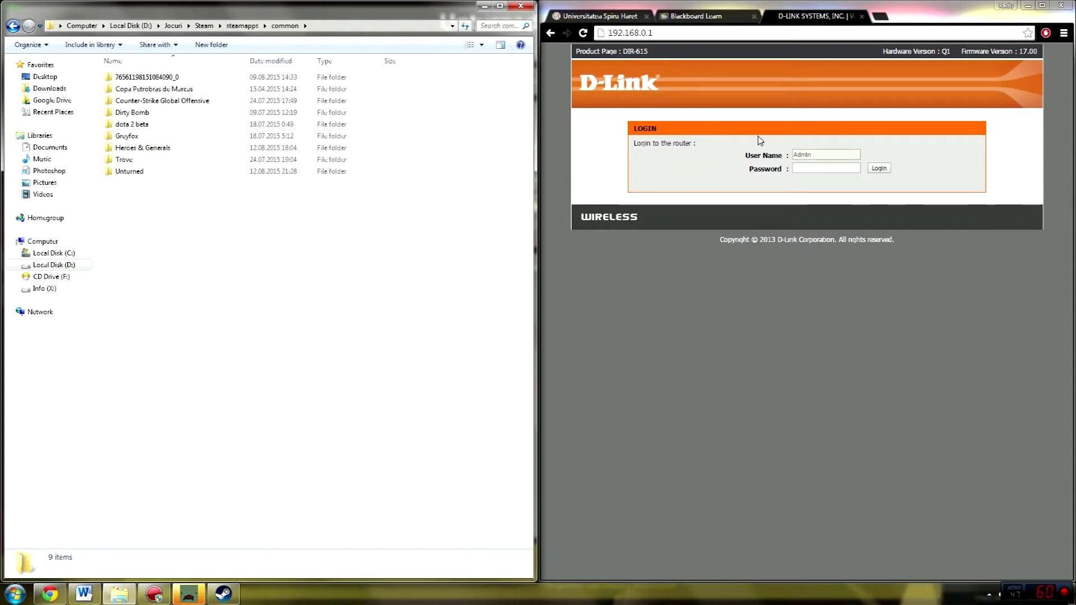
Step: Log in to the D-Link router and open its advanced port forwarding rules
click(881, 170)
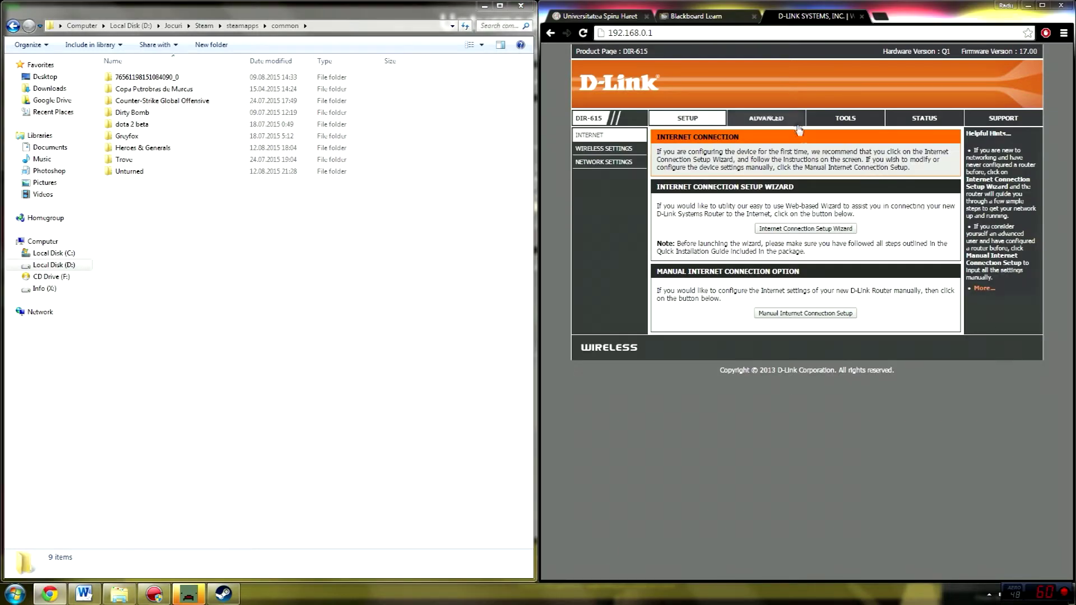
click(795, 120)
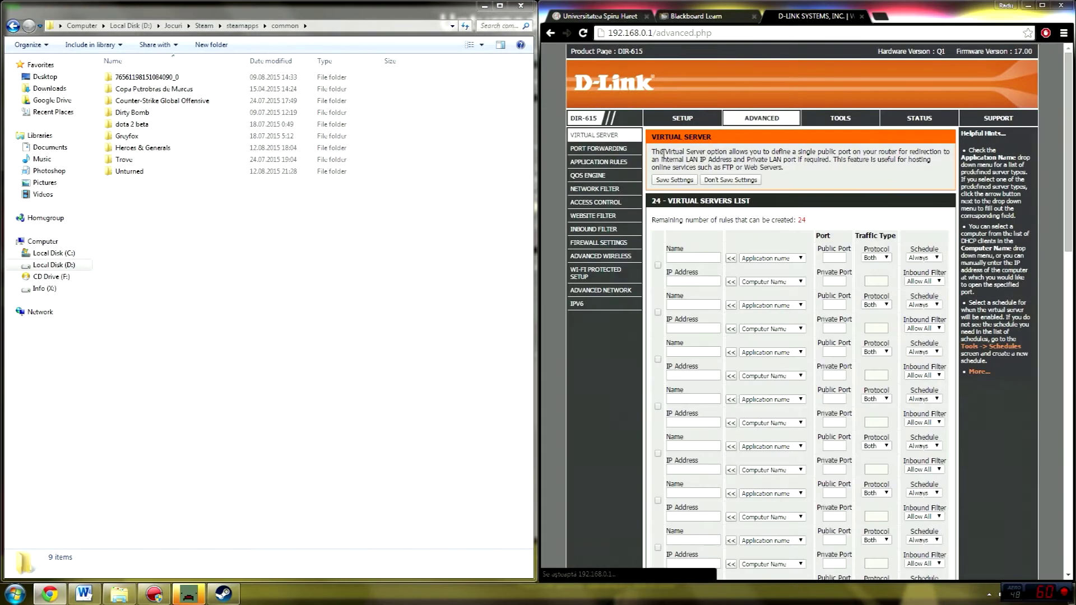
click(626, 149)
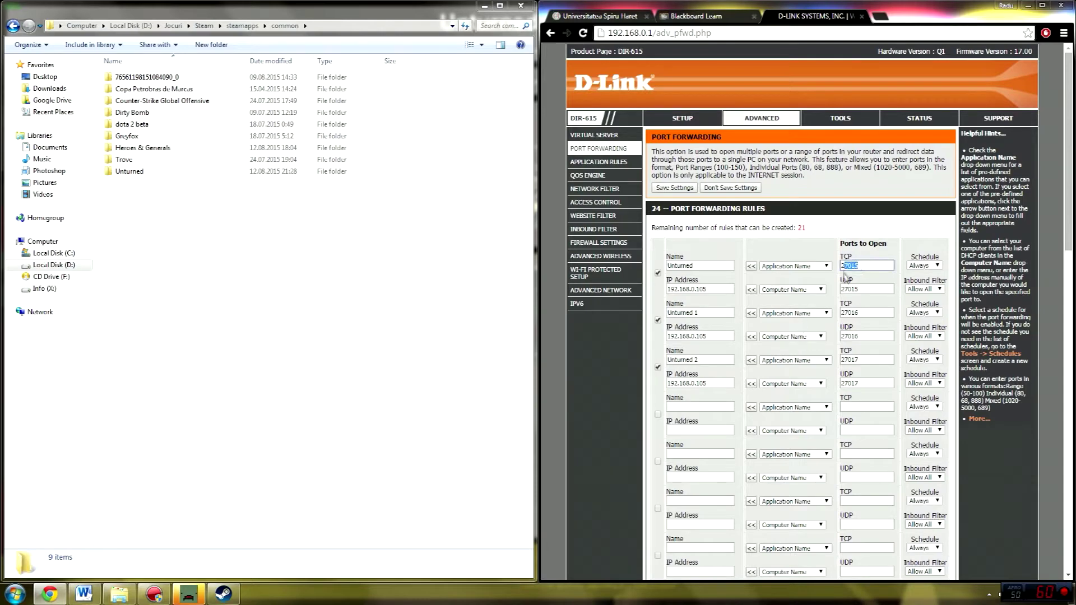
Step: Review the TCP and UDP ports and the IP address of the Unturned, Unturned 1 and Unturned 2 forwarding rules
drag(872, 313, 830, 328)
click(858, 338)
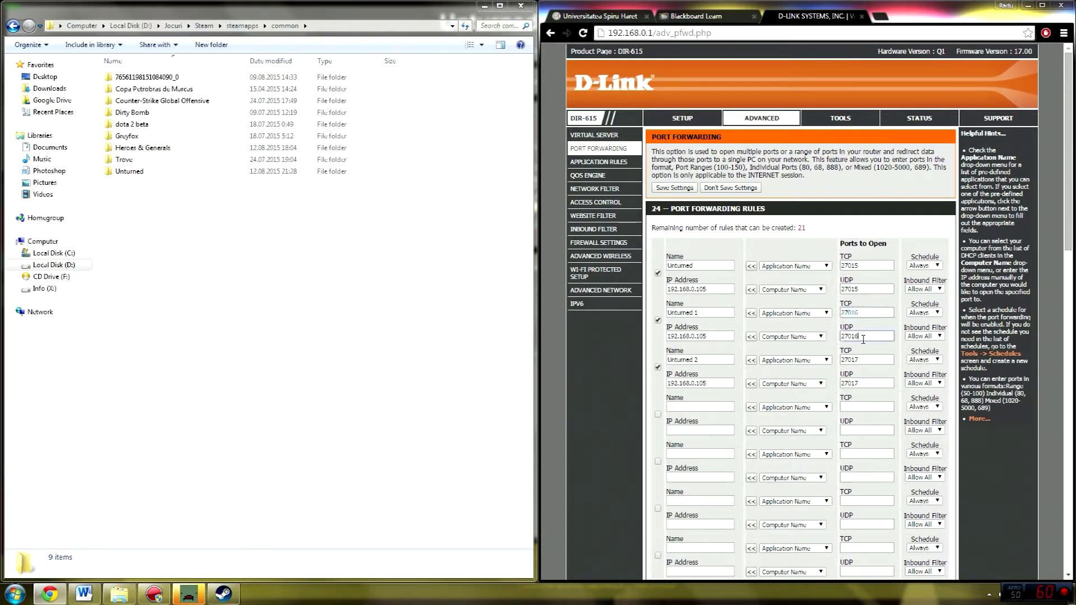
click(851, 359)
click(858, 383)
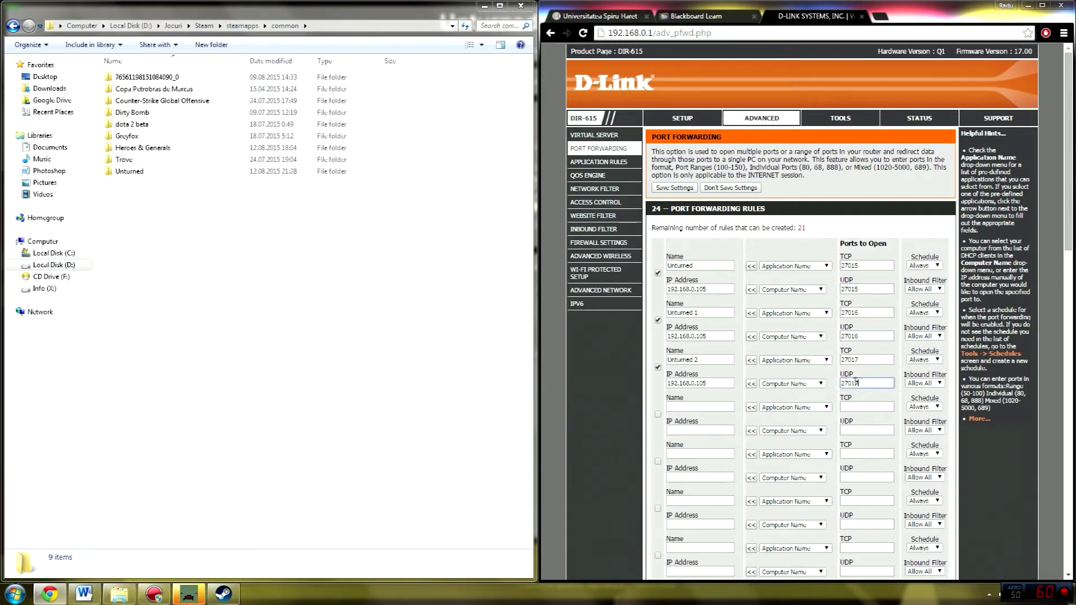
click(720, 290)
drag(717, 290, 666, 300)
click(719, 290)
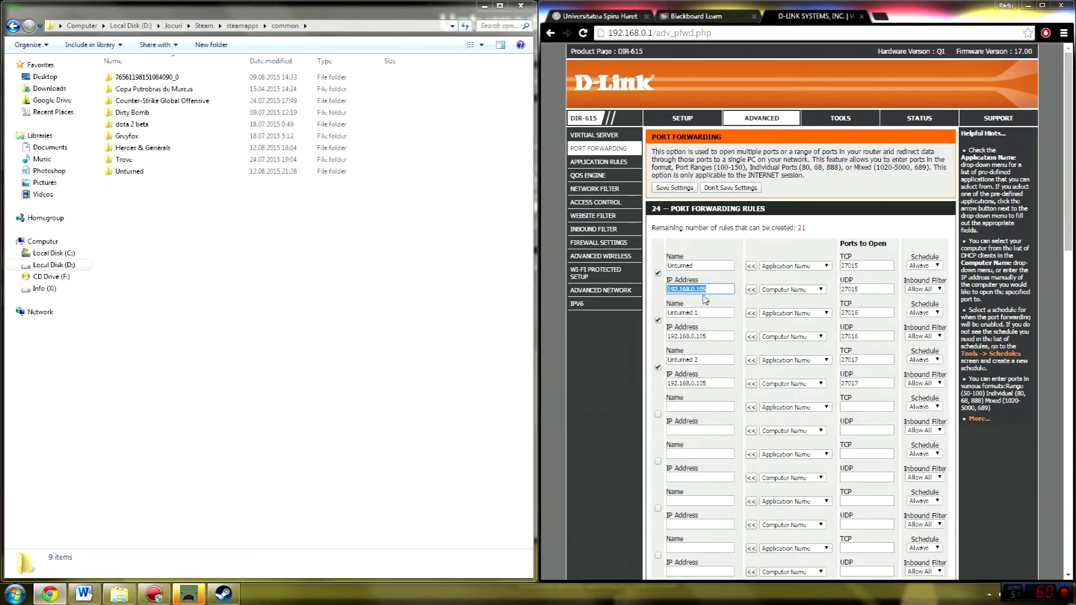
click(719, 289)
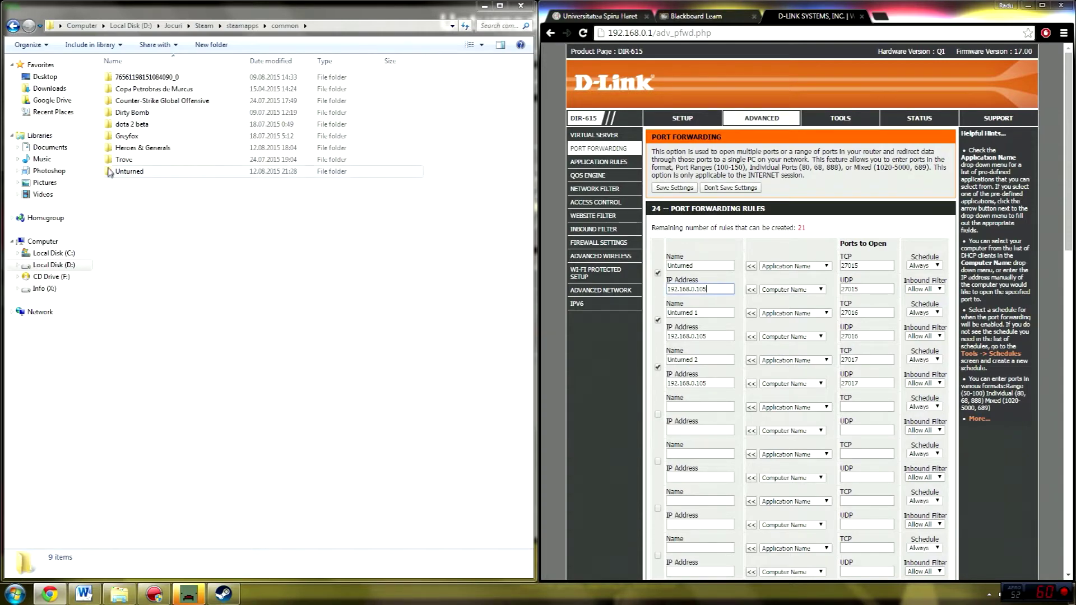
Step: In the file manager, open Commands.dat from Unturned's Servers > Server > Server folder in Notepad++
double_click(159, 171)
double_click(158, 161)
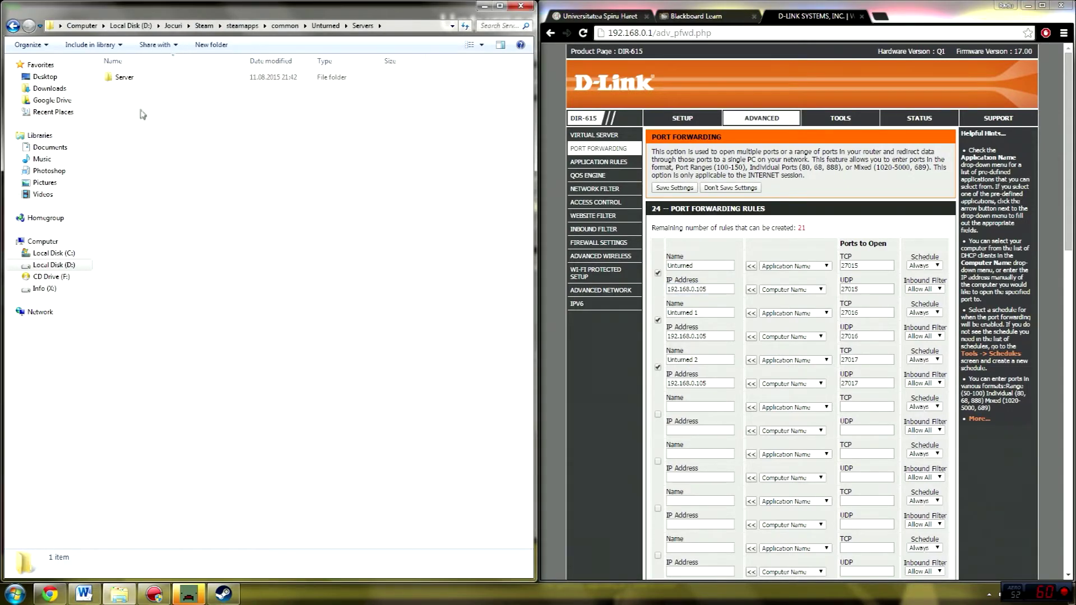
double_click(137, 79)
double_click(147, 101)
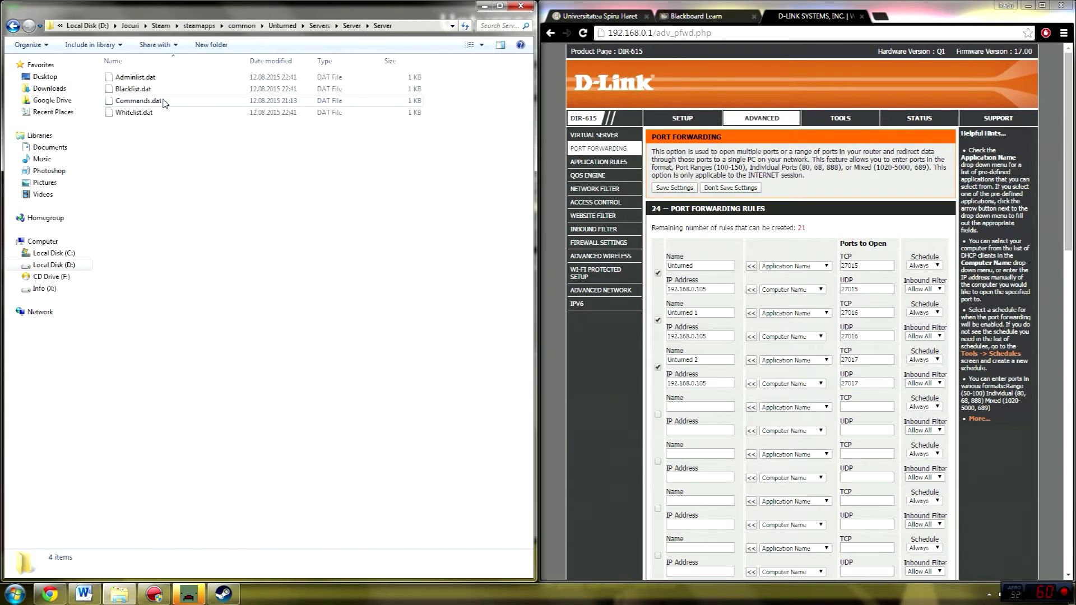
right_click(161, 101)
click(135, 99)
right_click(147, 98)
click(173, 113)
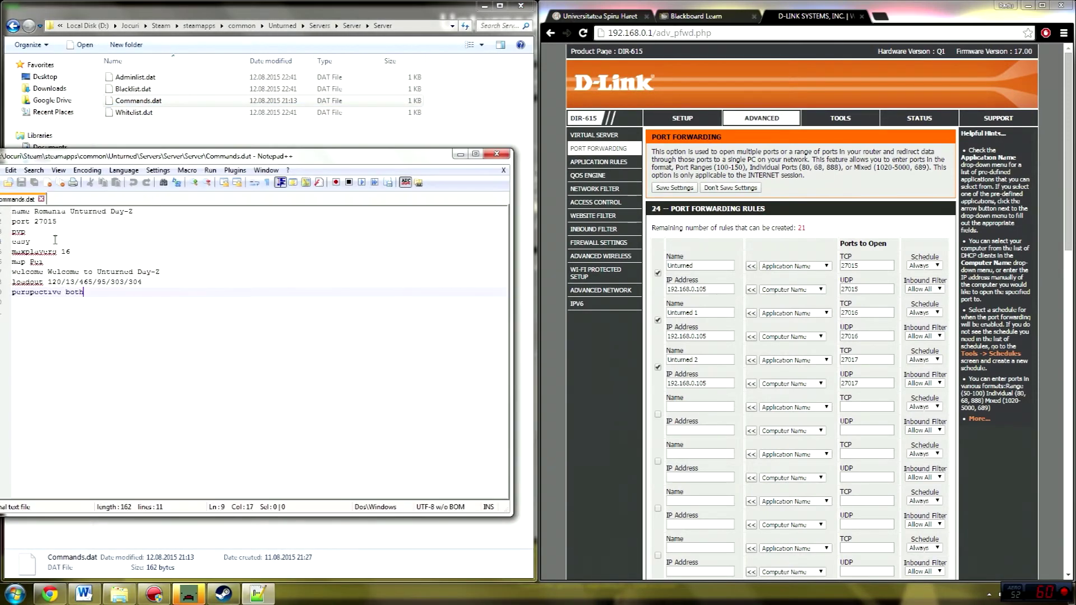
Step: Compare the port in Commands.dat with the Unturned rule's TCP port, check the map entry, and close the file
drag(58, 223, 35, 223)
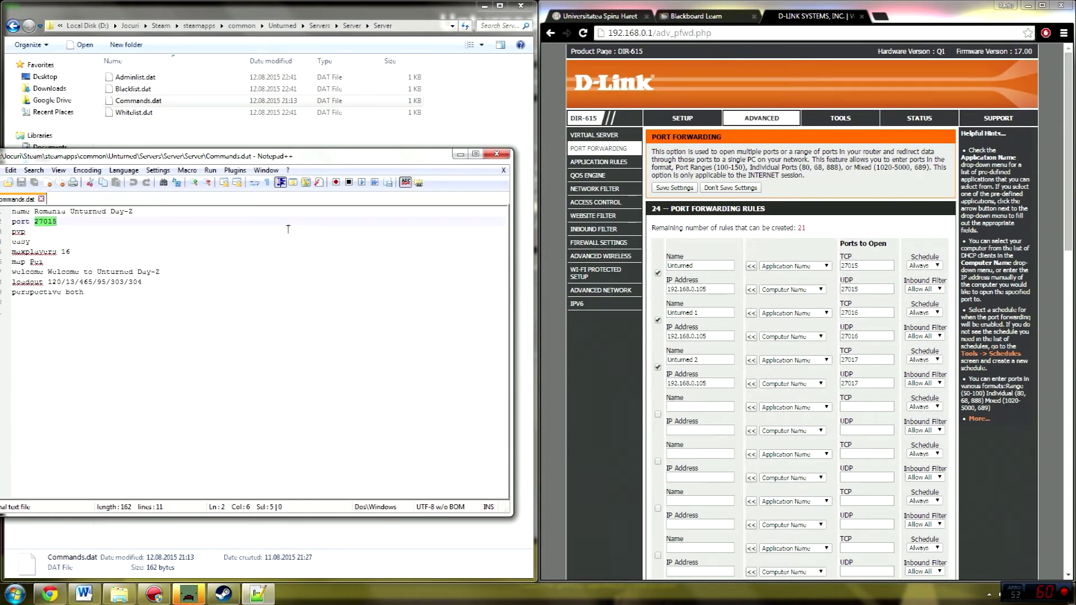
drag(876, 265, 841, 267)
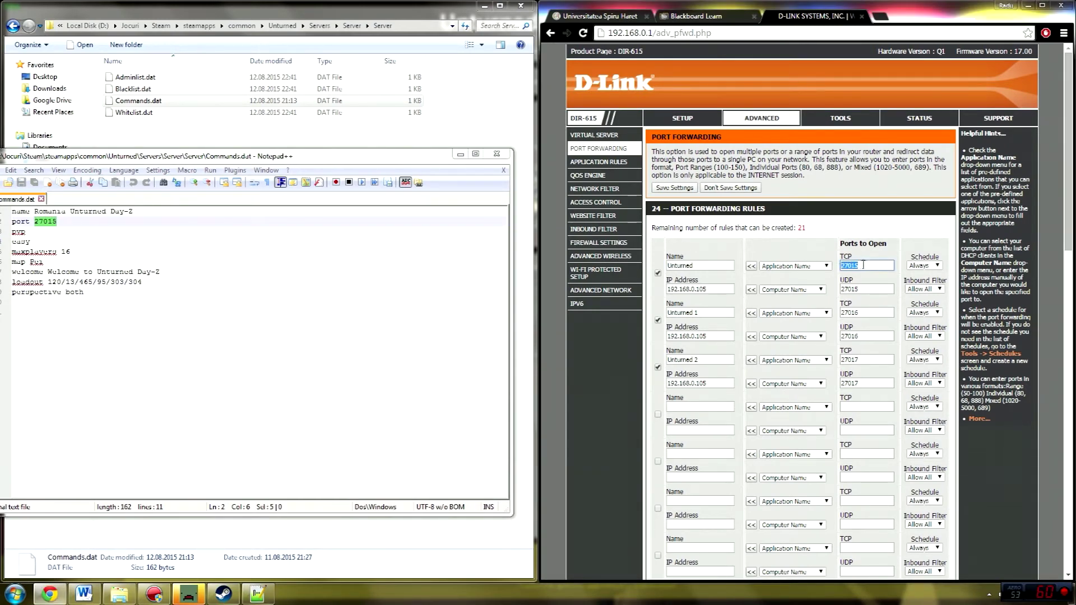
click(62, 222)
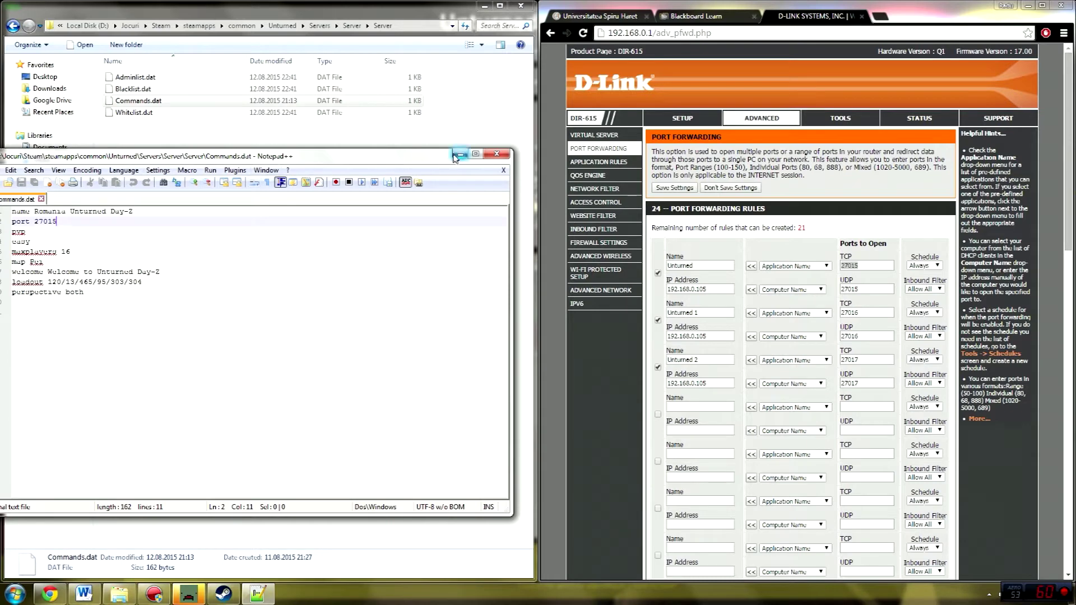
drag(52, 262, 35, 262)
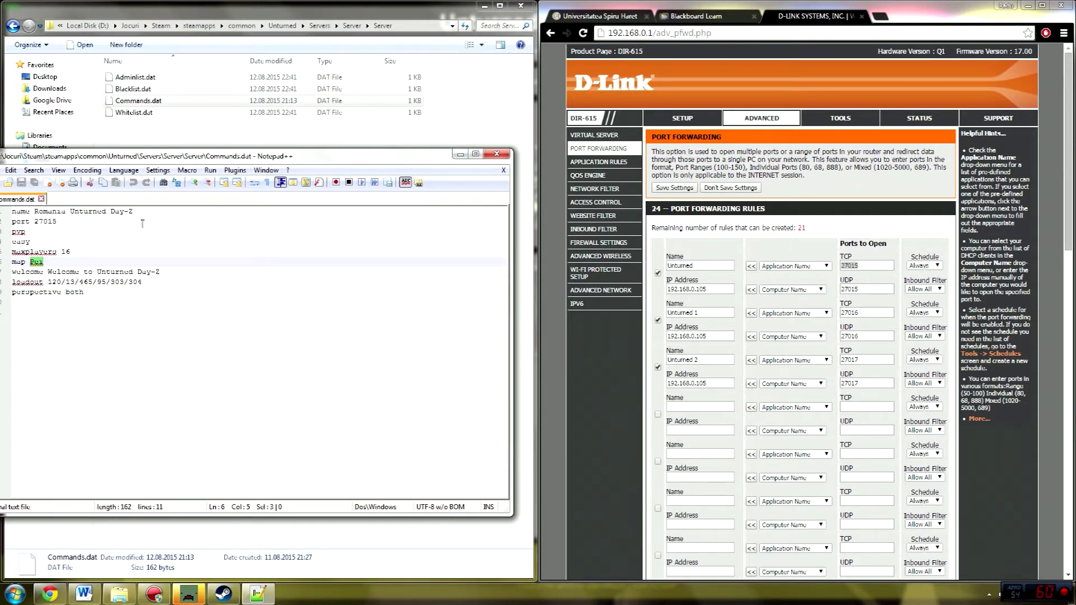
click(496, 154)
Step: Return to the Unturned folder, launch the dedicated server from the Server shortcut, and run debug in its console
click(12, 26)
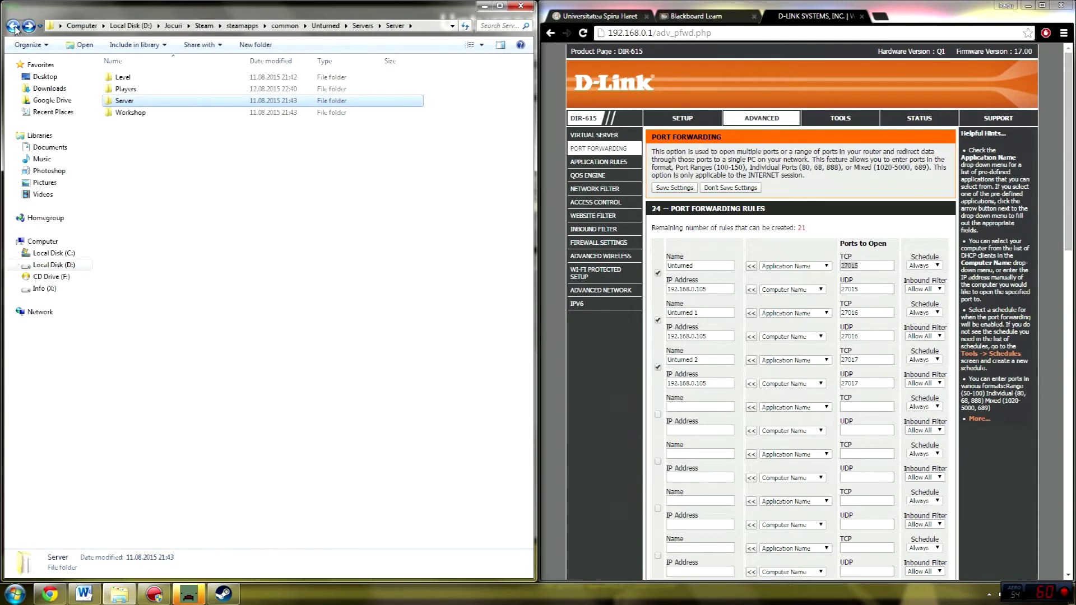
click(12, 26)
click(13, 26)
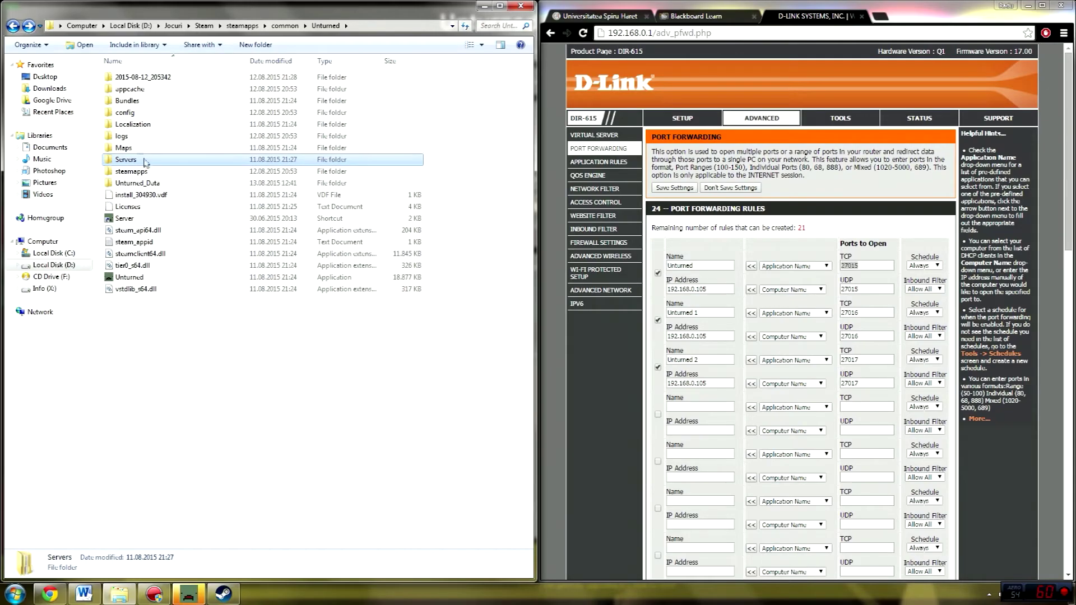
double_click(144, 220)
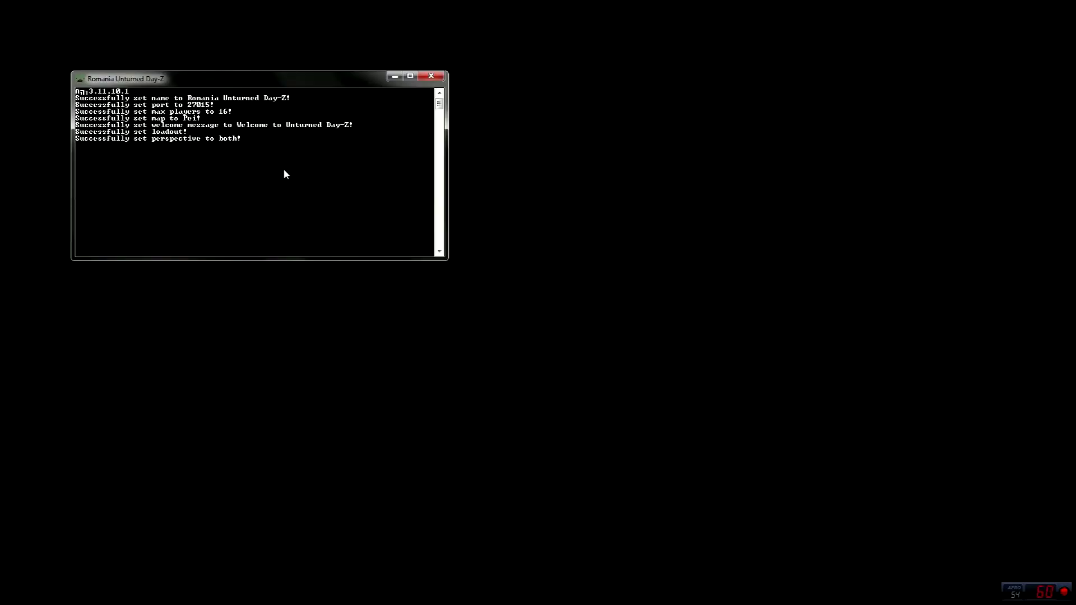
text(debug)
key(Return)
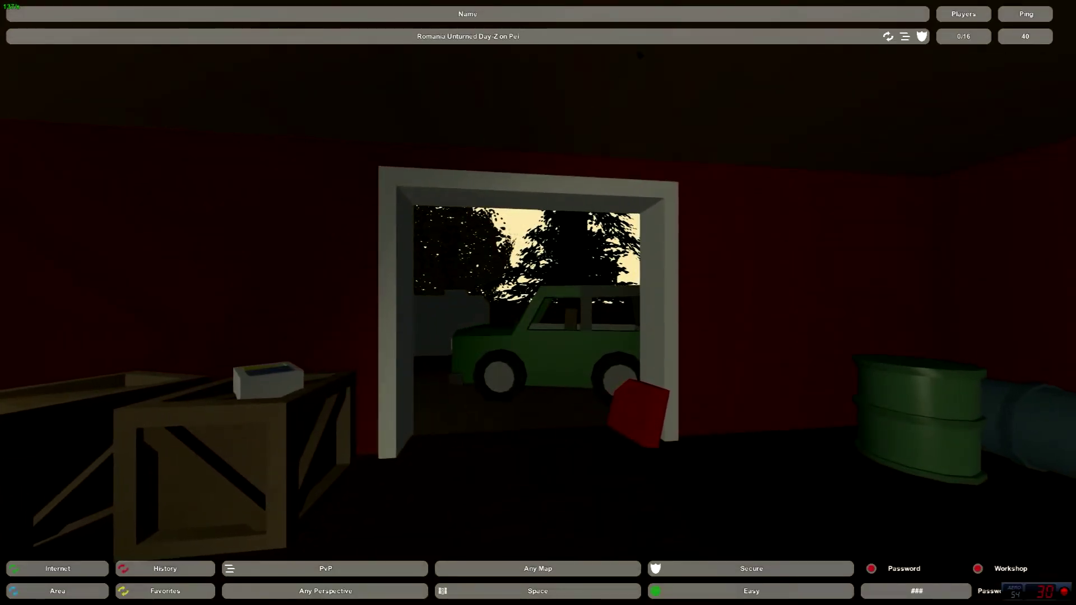
Step: Join the Romania Unturned Day-Z server in the game and query its console with debug, players and debug again
click(623, 37)
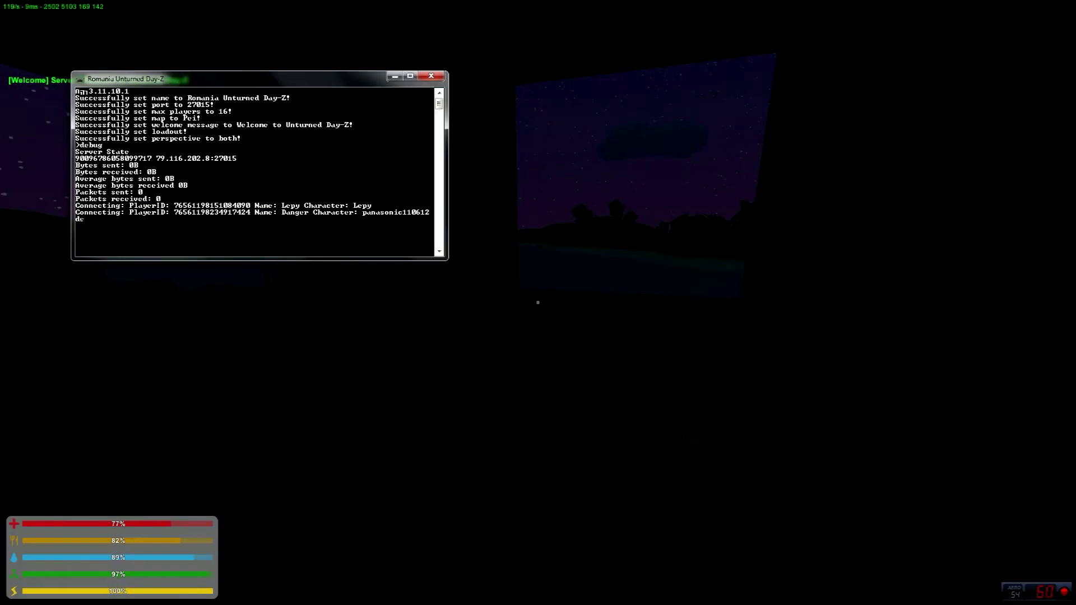
text(debug)
key(Return)
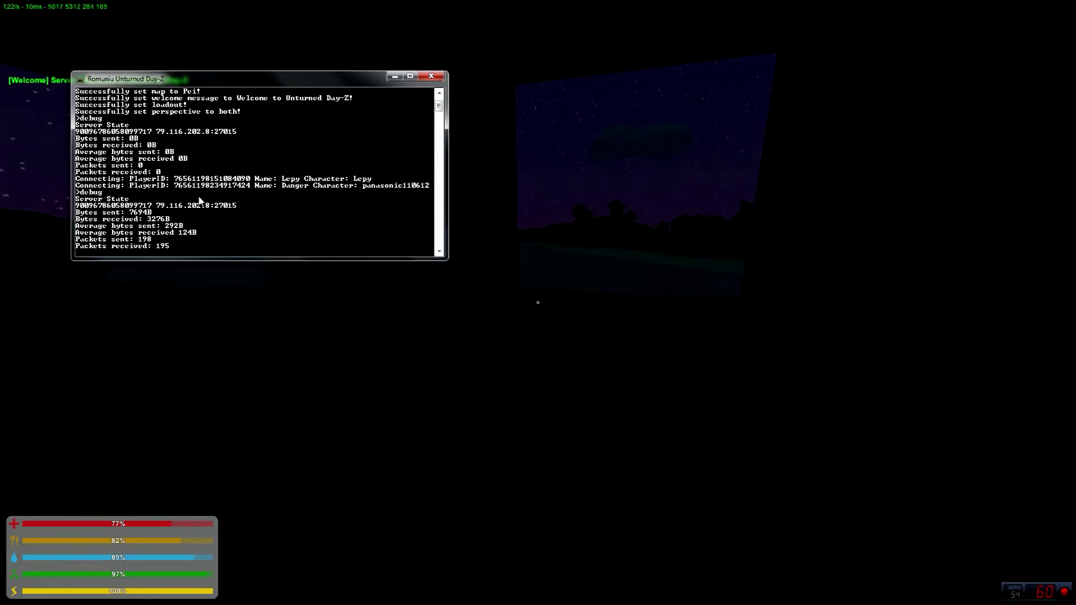
text(players)
key(Return)
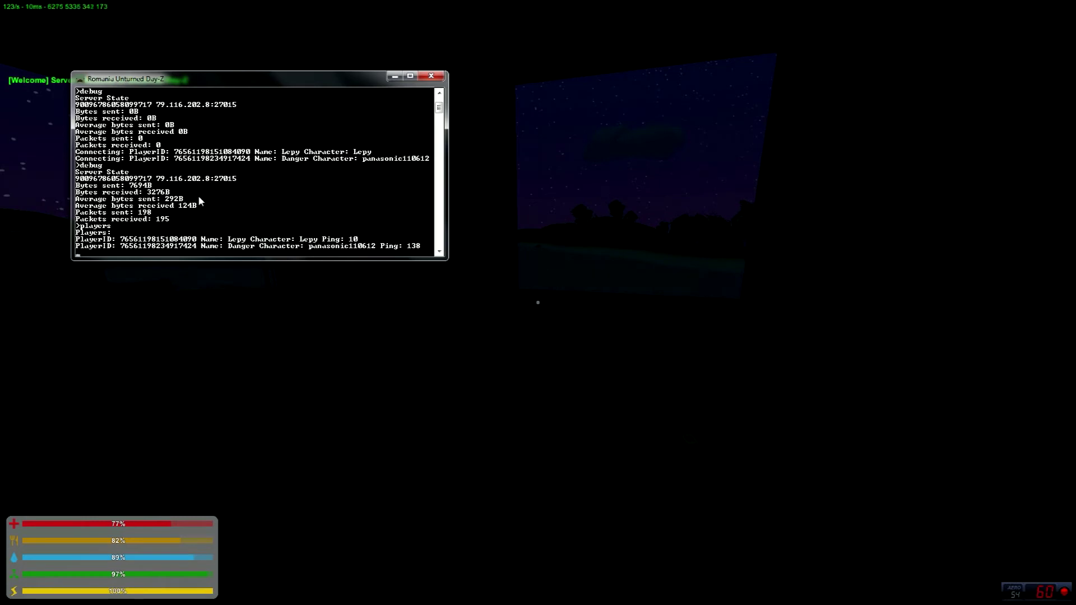
text(debug)
key(Return)
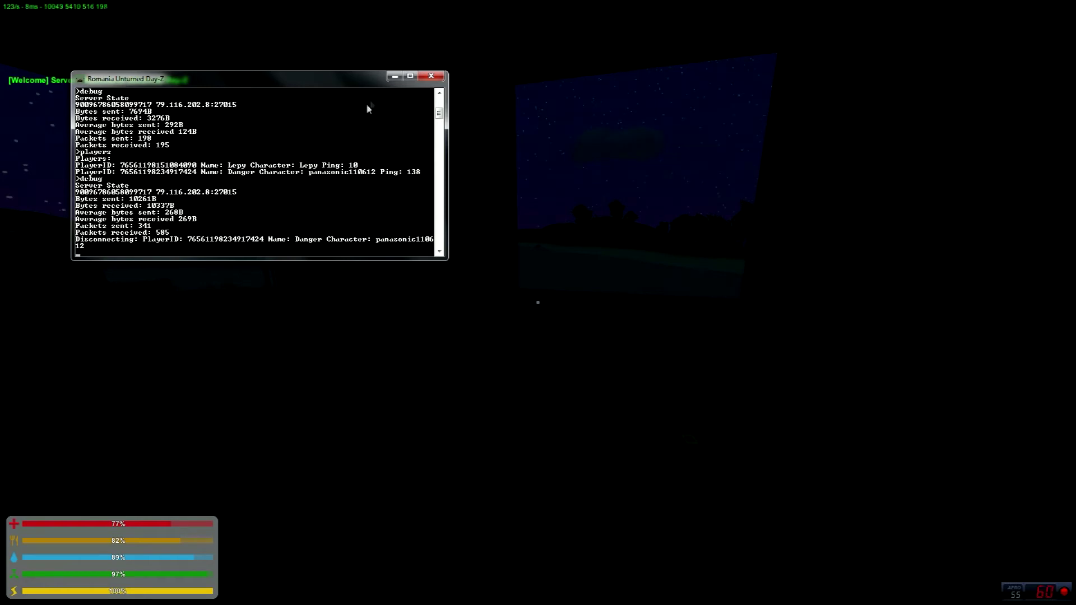
Step: Stop the server with the shutdown command and show the predefined applications for the router's first Unturned rule in Chrome
text(shutdown)
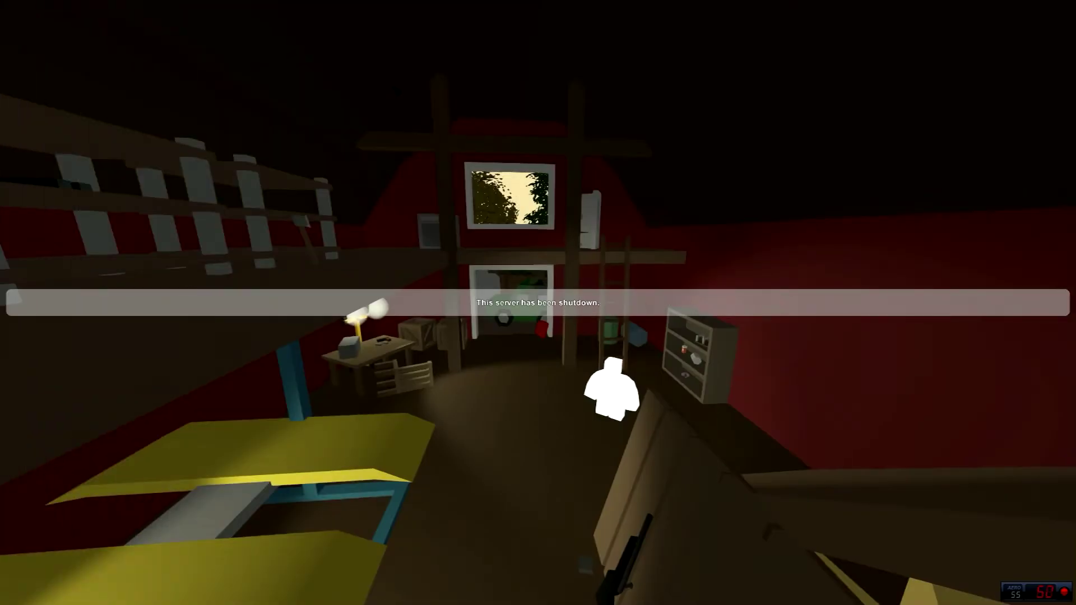
key(alt+Tab)
key(Tab)
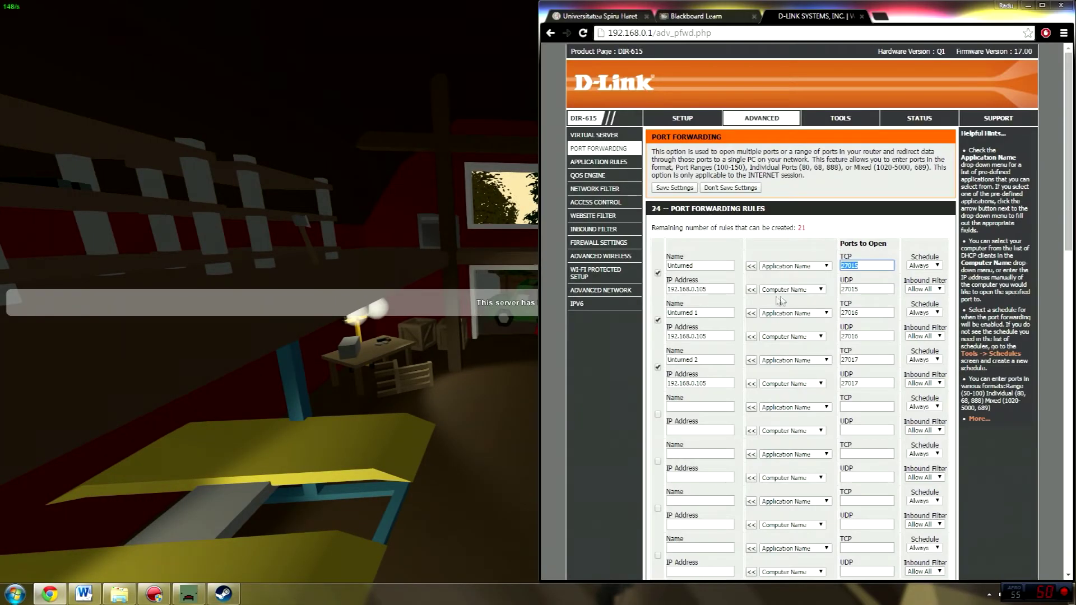
click(826, 266)
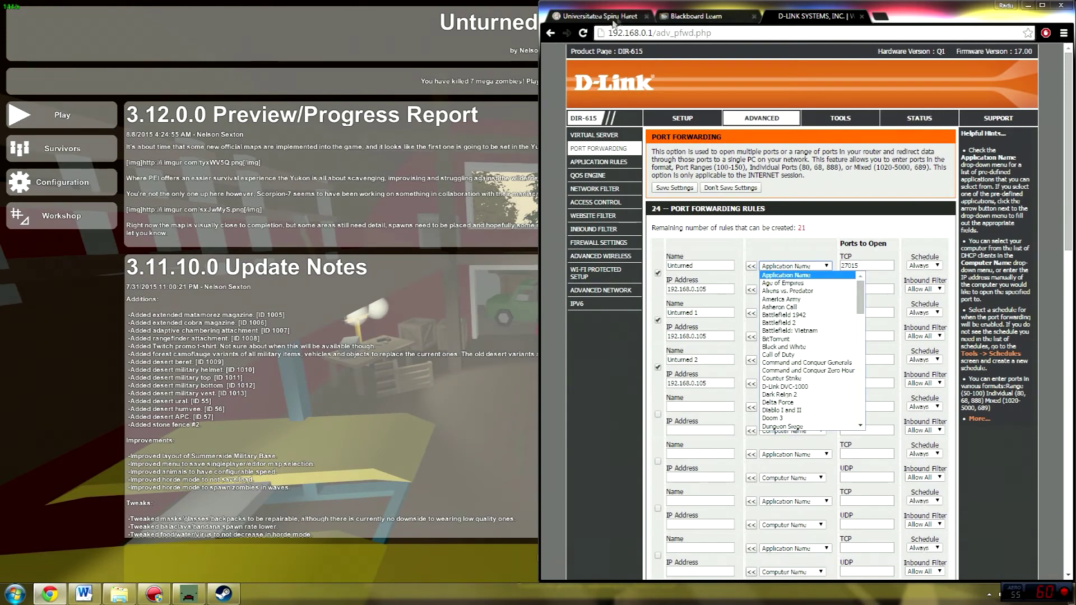
mouse_move(196, 599)
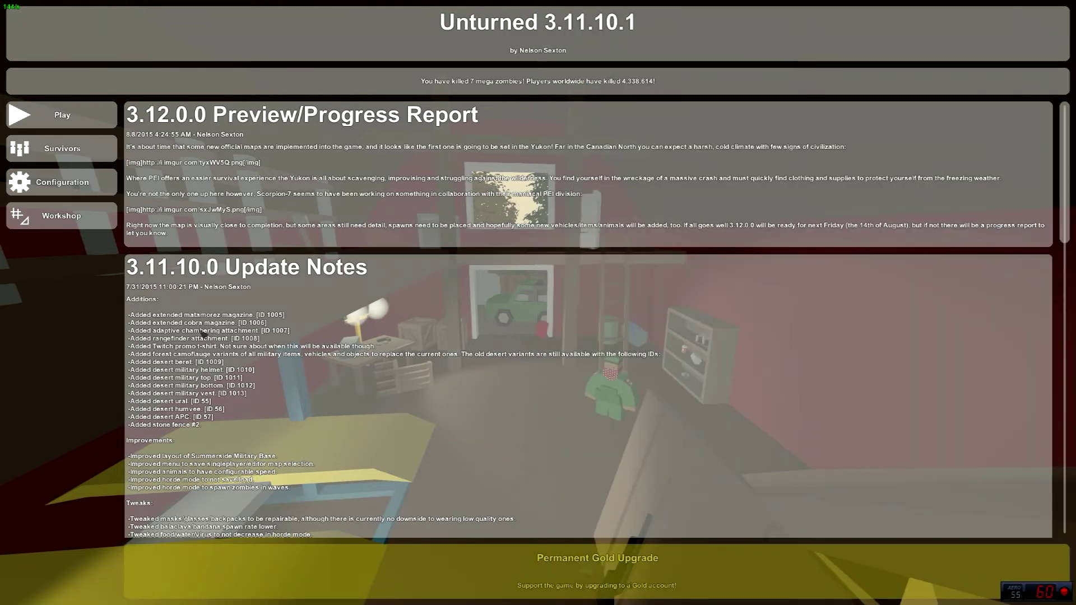
Step: Switch to the Unturned folder in the file manager and launch the dedicated server again from the Server shortcut
key(alt+Tab)
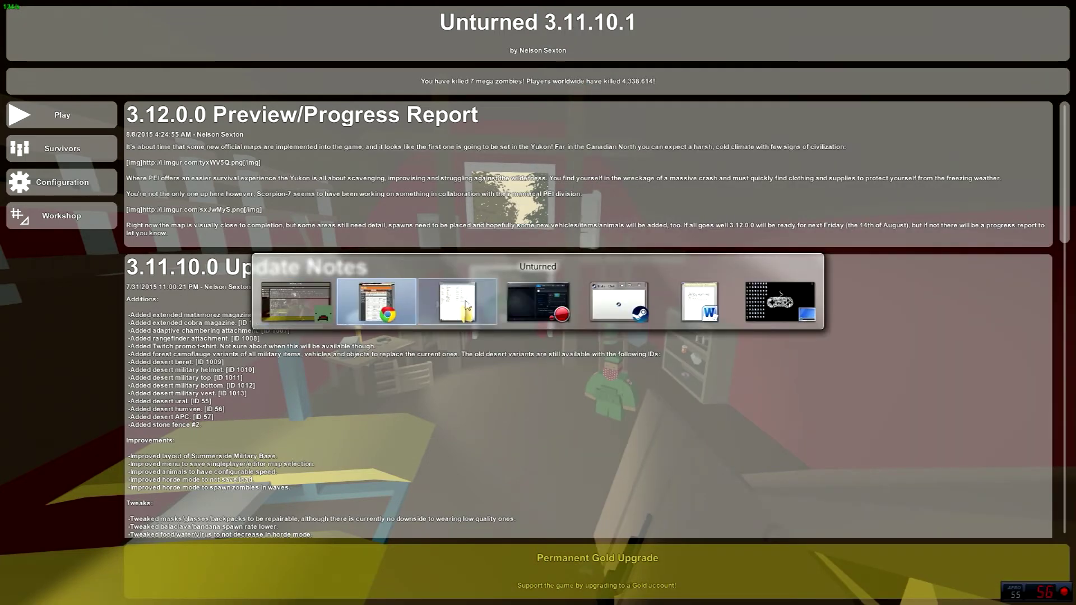
key(alt+Tab)
key(alt+Tab)
key(alt+Tab)
key(alt+Tab)
key(alt+Tab)
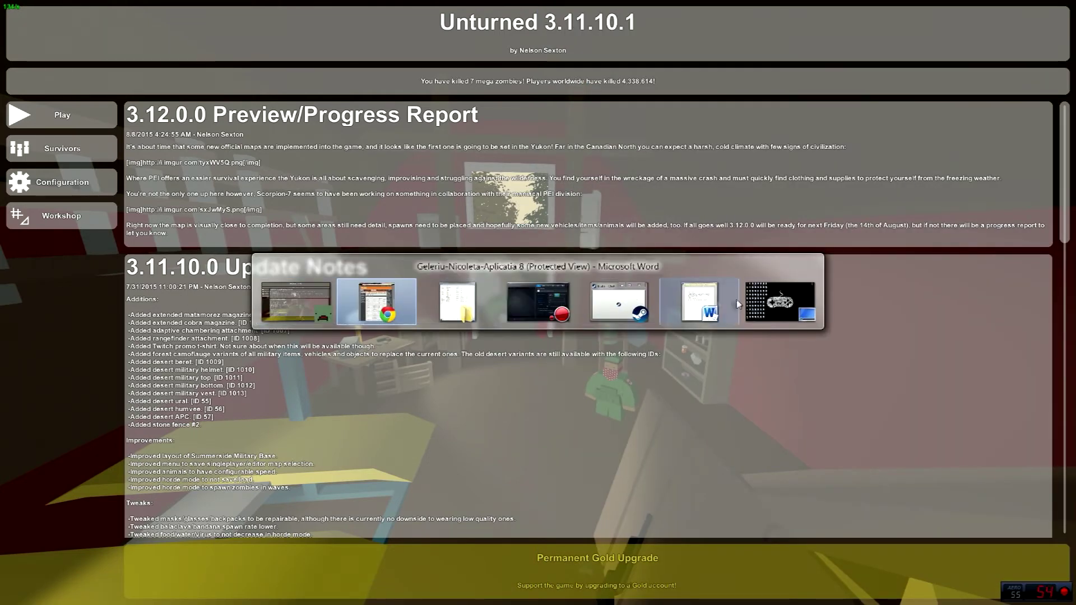
click(453, 317)
double_click(130, 220)
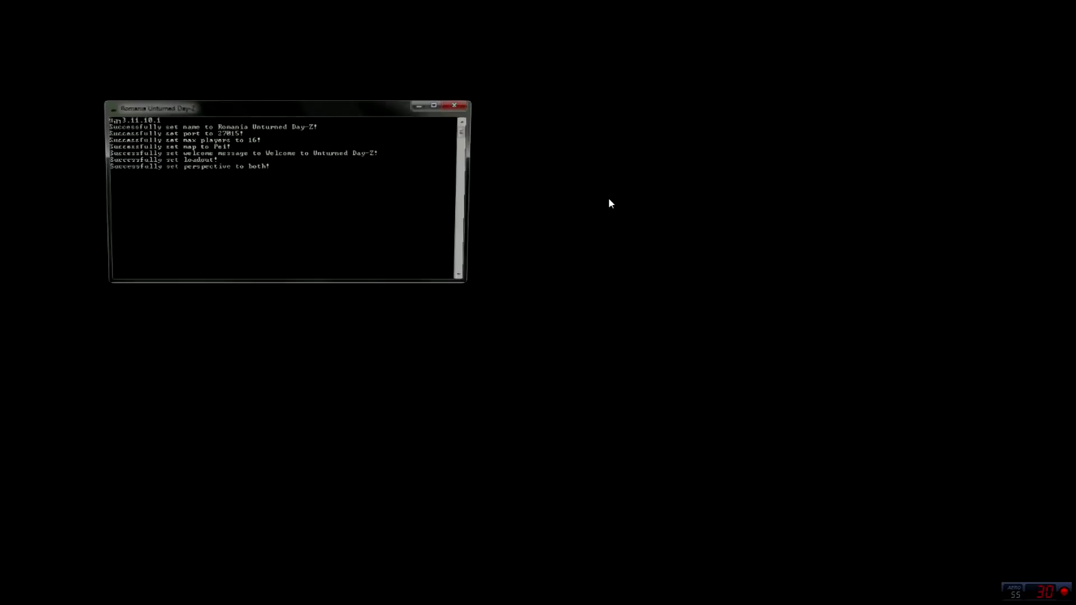
Step: Switch to the Unturned game, open the multiplayer server list, and join the Romania Unturned Day-Z server
key(alt+Tab)
click(554, 273)
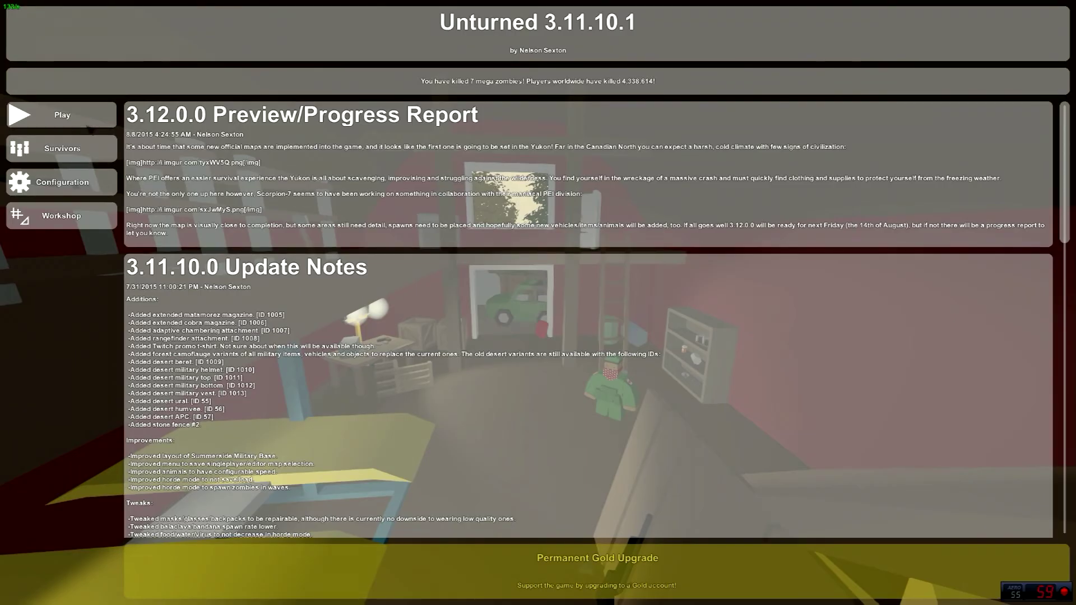
click(62, 115)
click(538, 303)
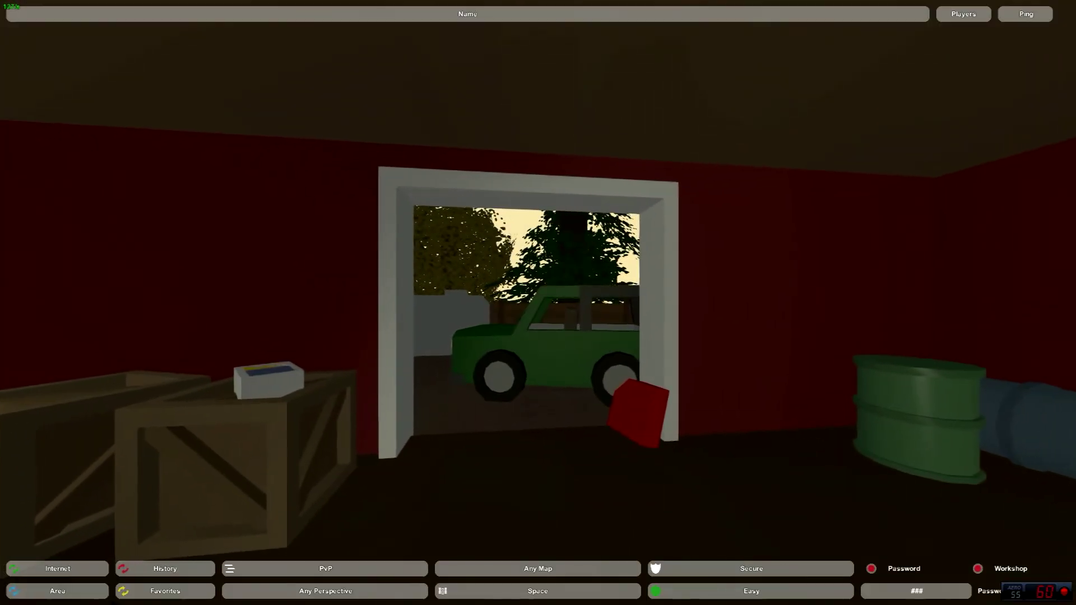
click(401, 35)
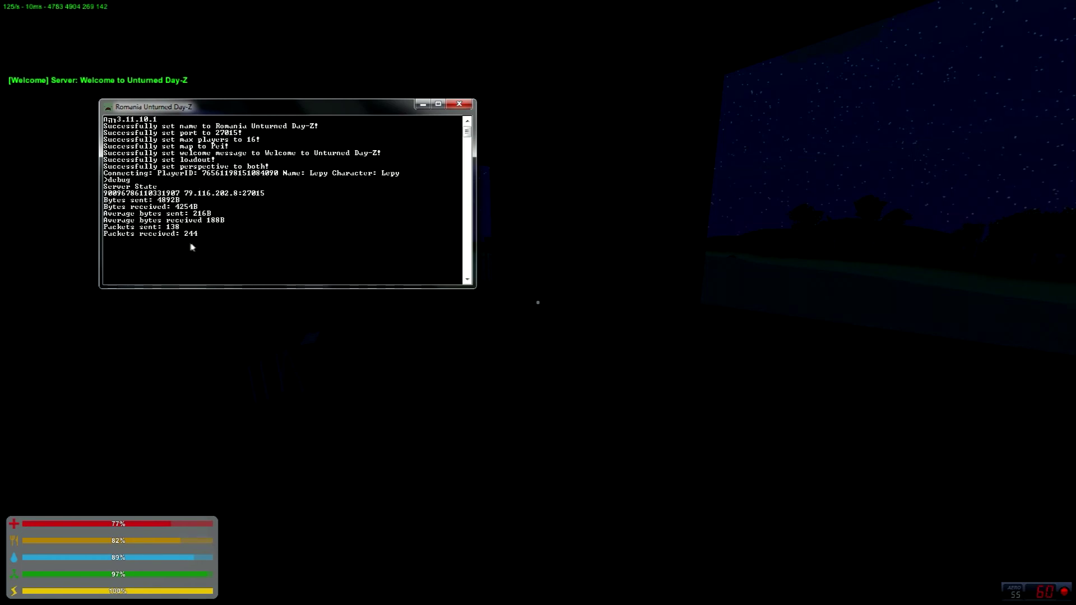
Step: Switch from the server console to the Unturned game client and quit it
key(alt+Tab)
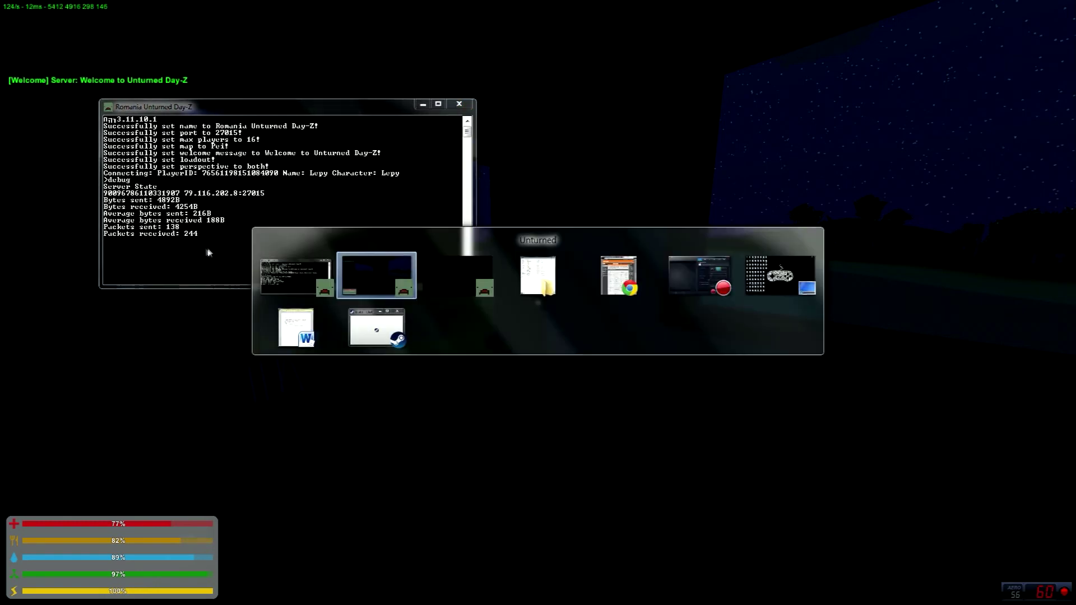
click(370, 276)
key(alt+Tab)
key(alt+F4)
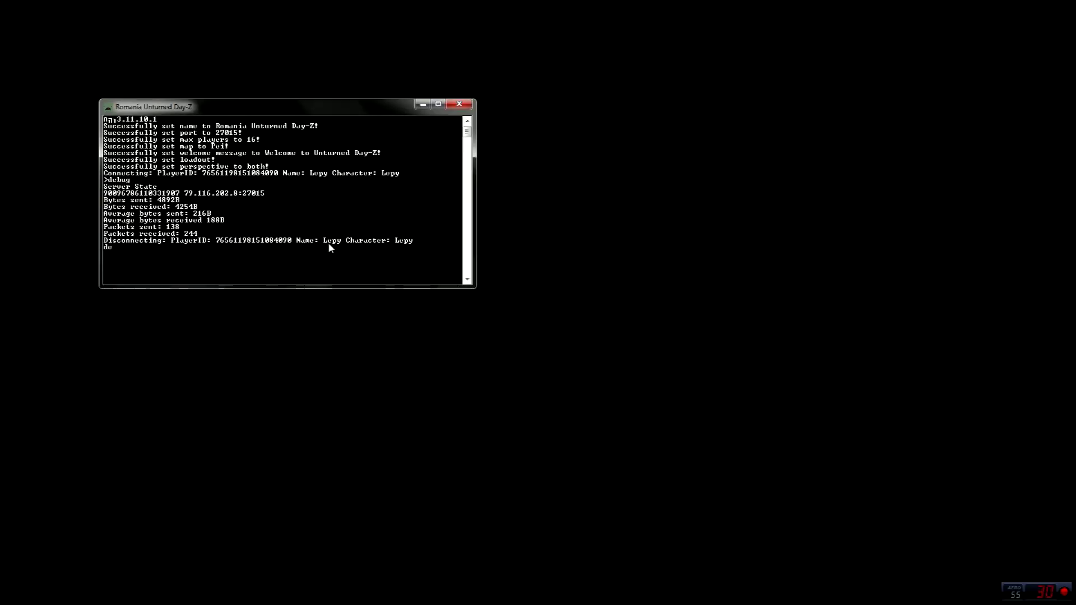
Step: Run the debug command three times in the server console to check whether its traffic figures change
text(bug)
key(Return)
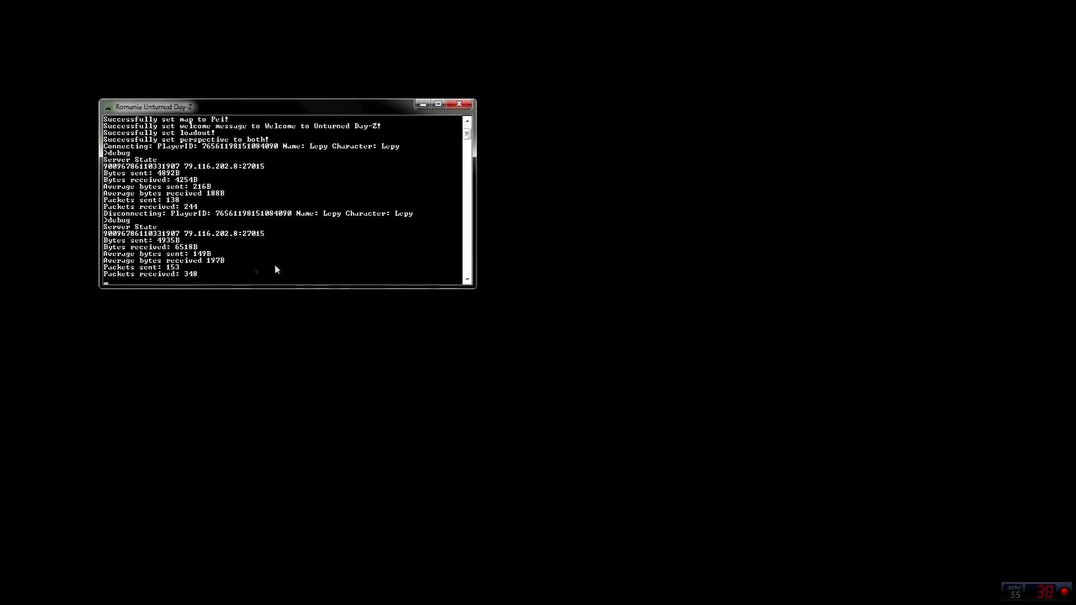
text(debug)
key(Return)
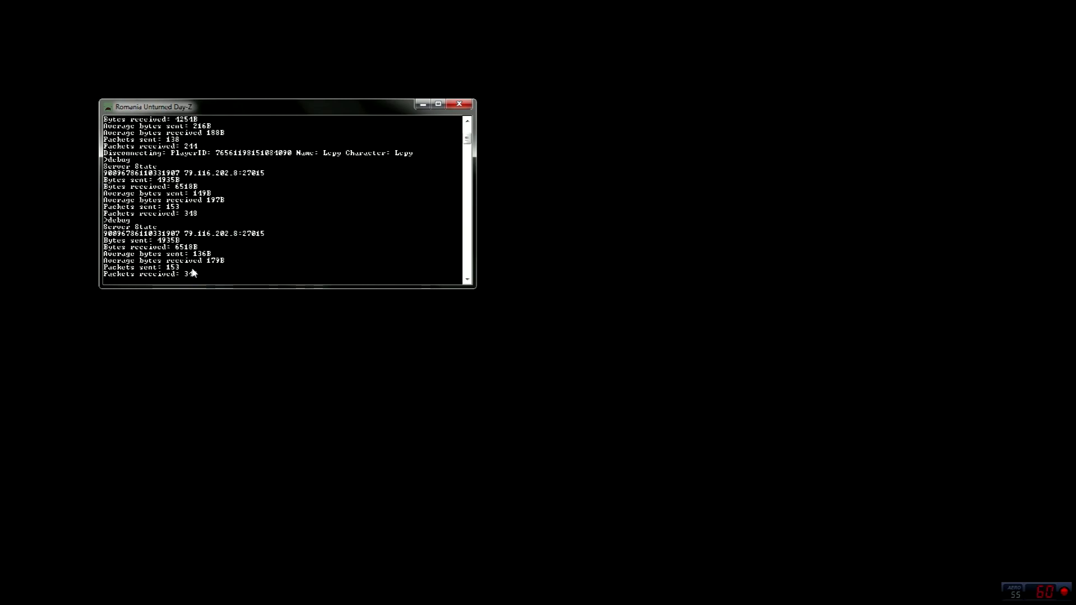
text(debug)
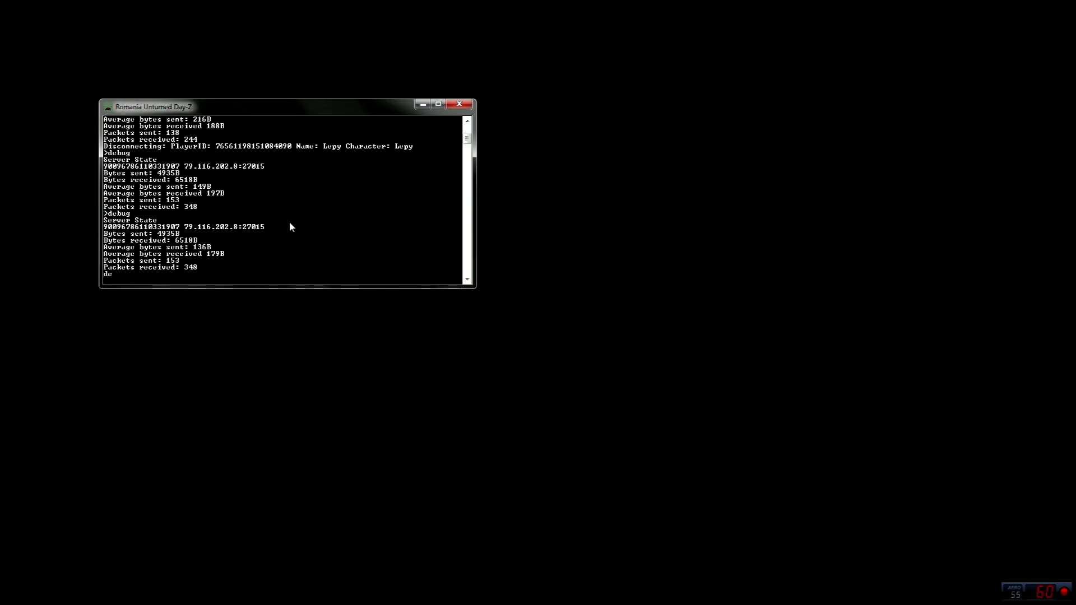
key(Return)
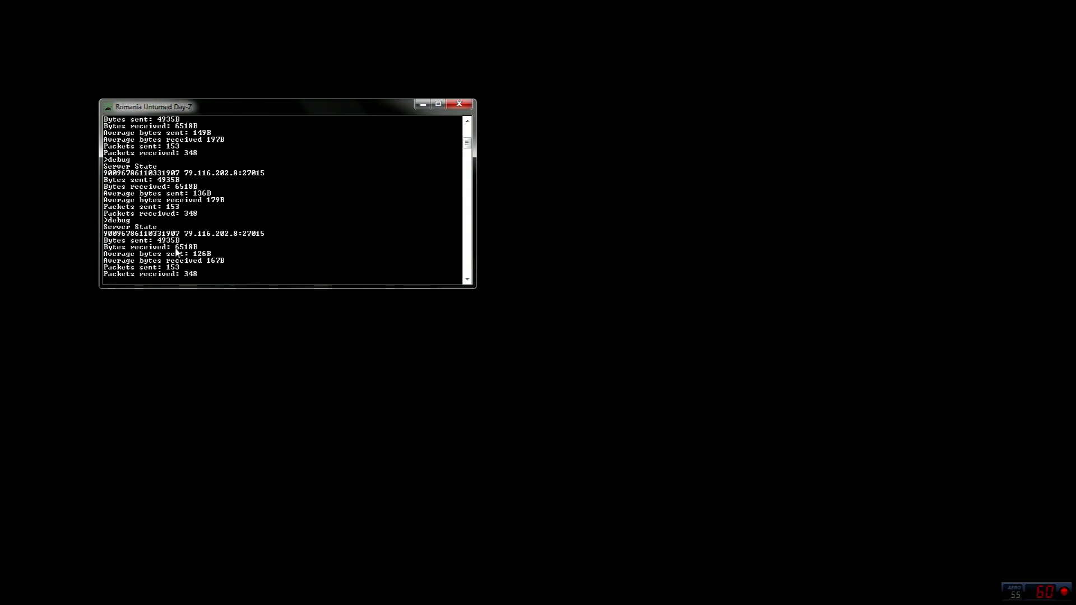
Step: Switch to Chrome, return to the router's login page, and log in again
key(alt+Tab)
click(533, 274)
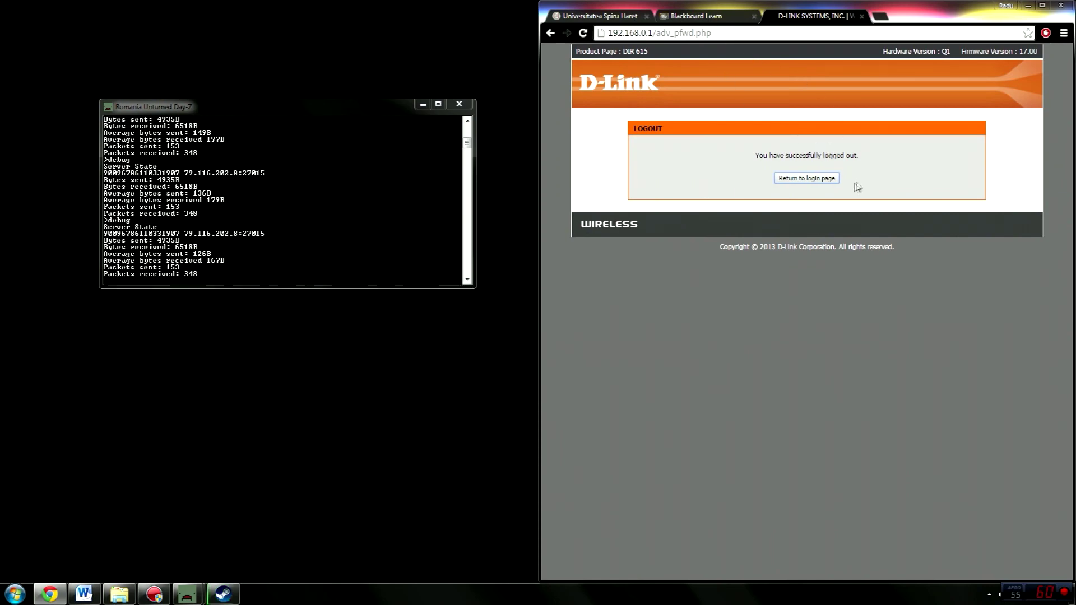
click(821, 178)
click(879, 167)
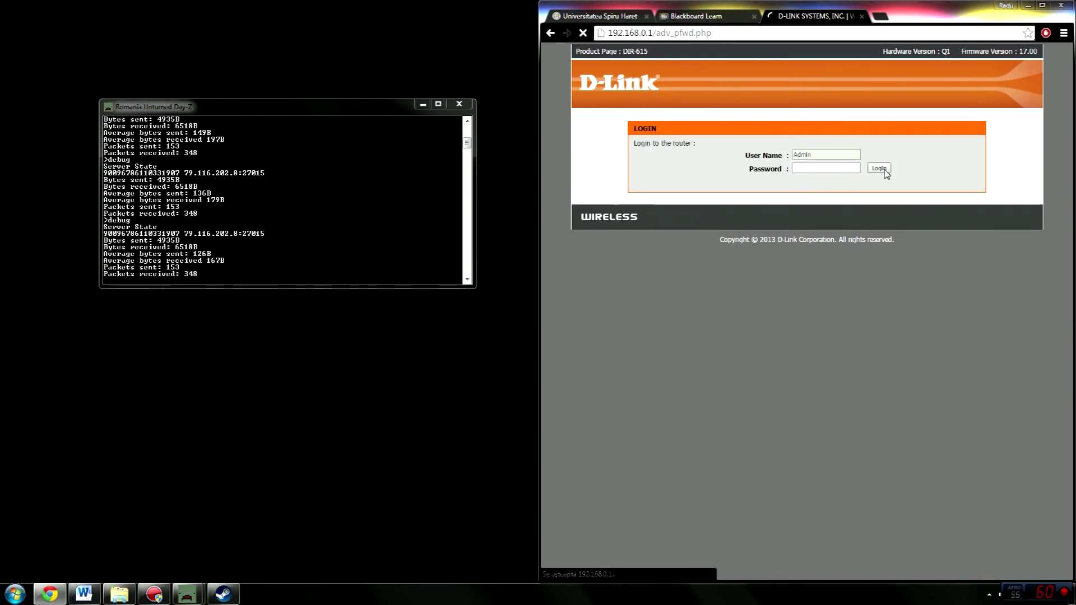